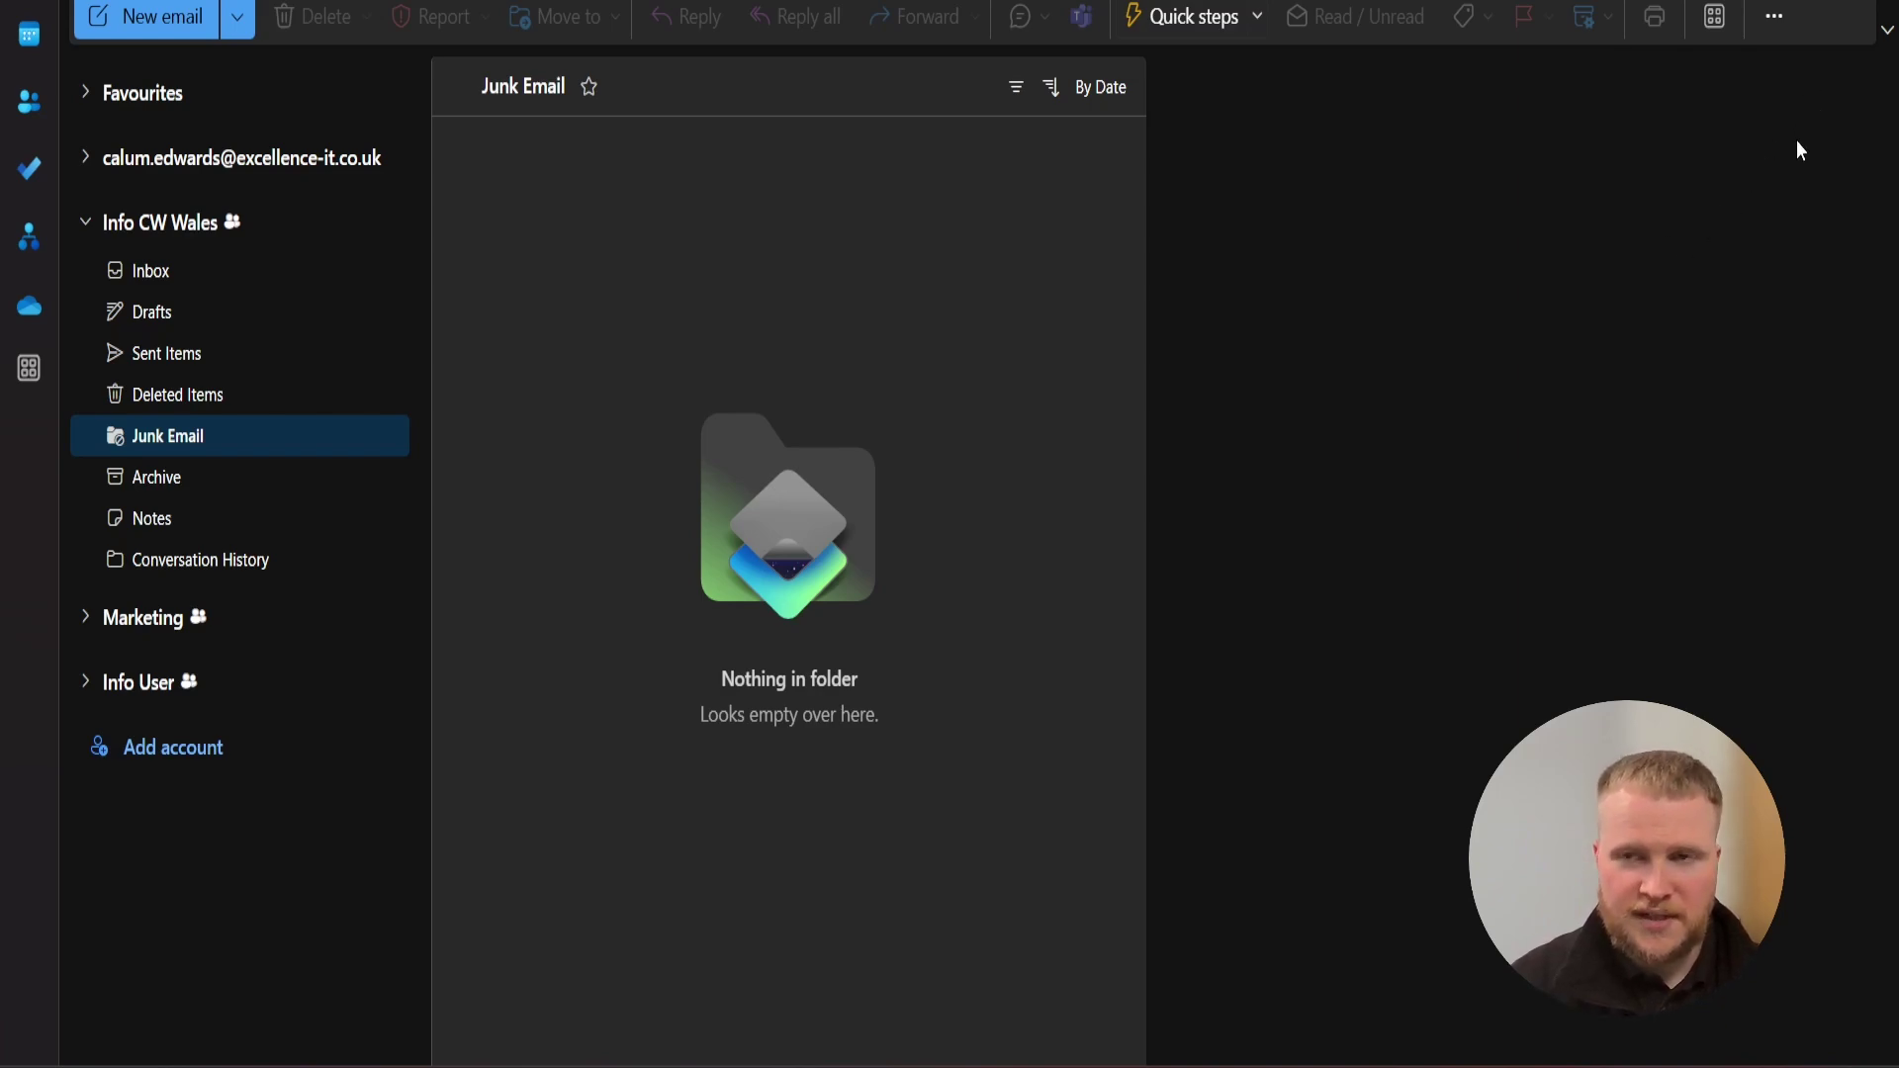
# - Open the Manage rules settings page from the More options menu
pyautogui.click(1777, 26)
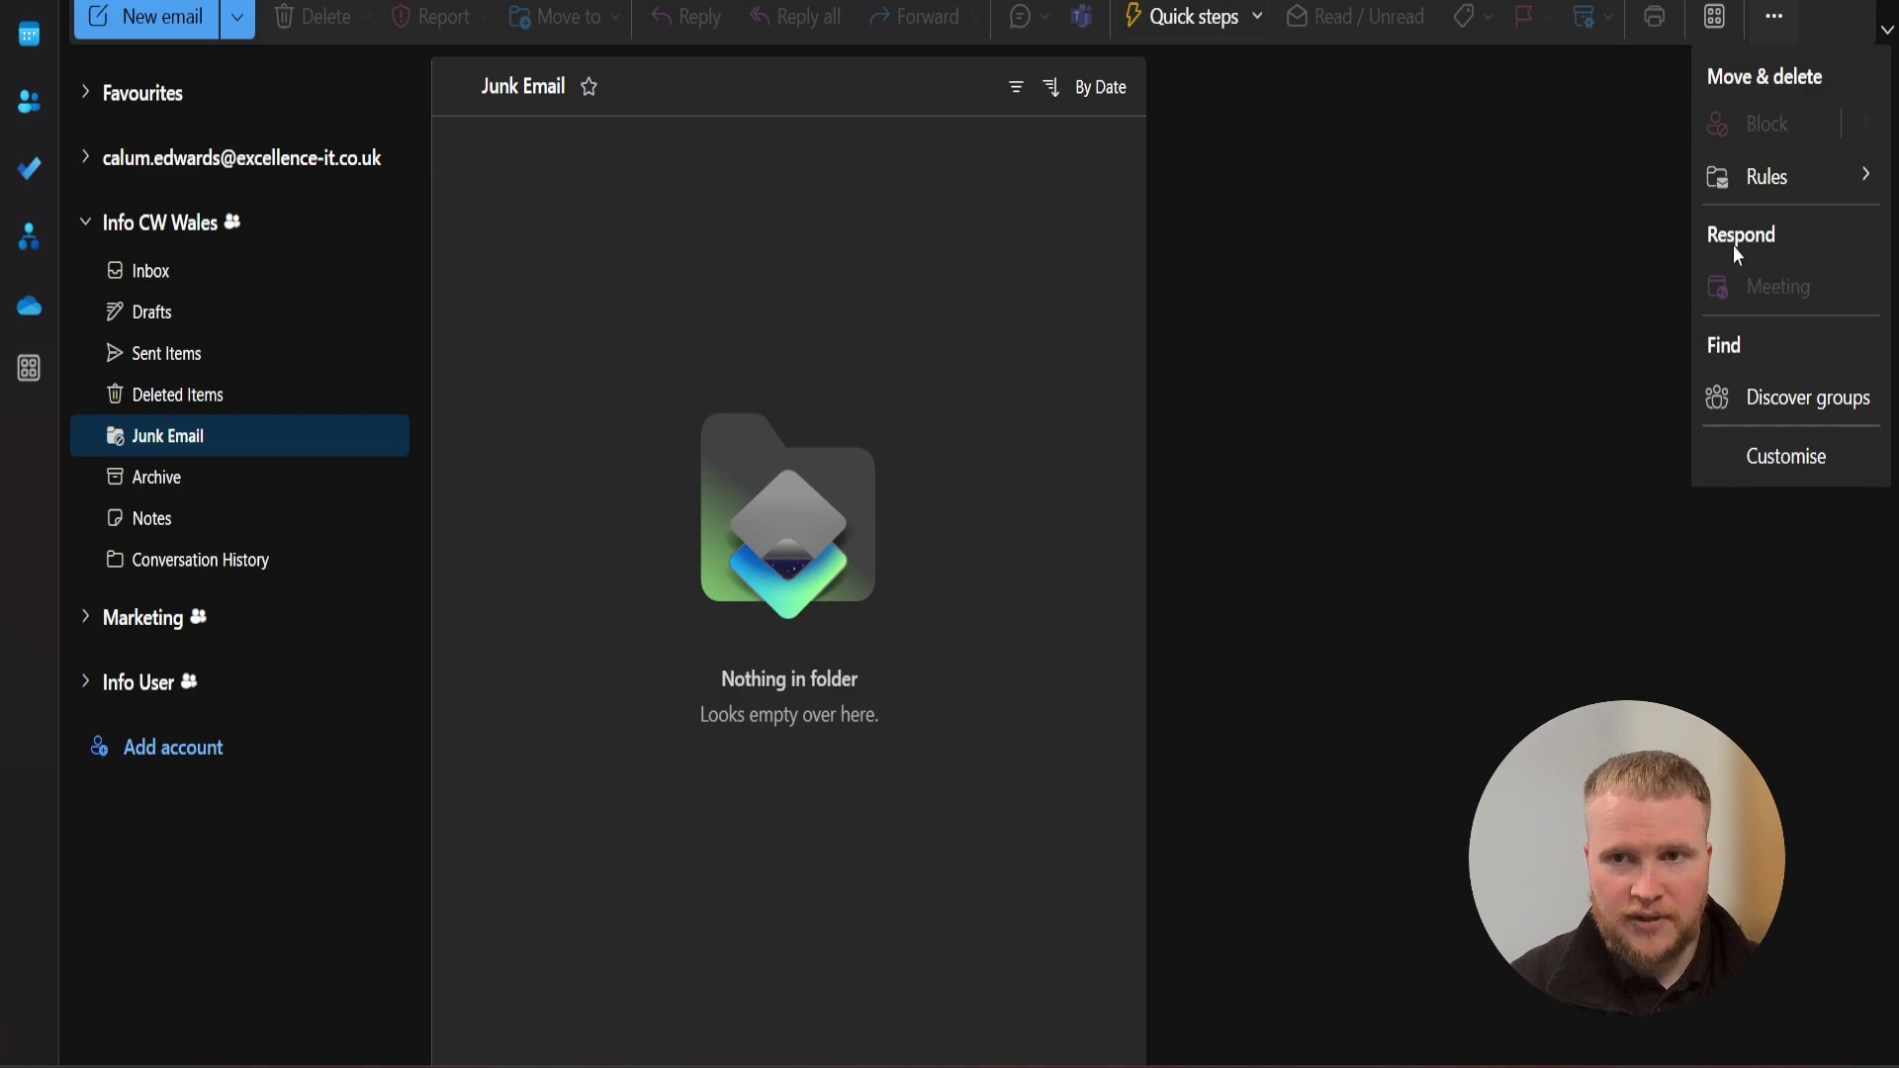
pyautogui.moveTo(1781, 176)
pyautogui.click(1619, 243)
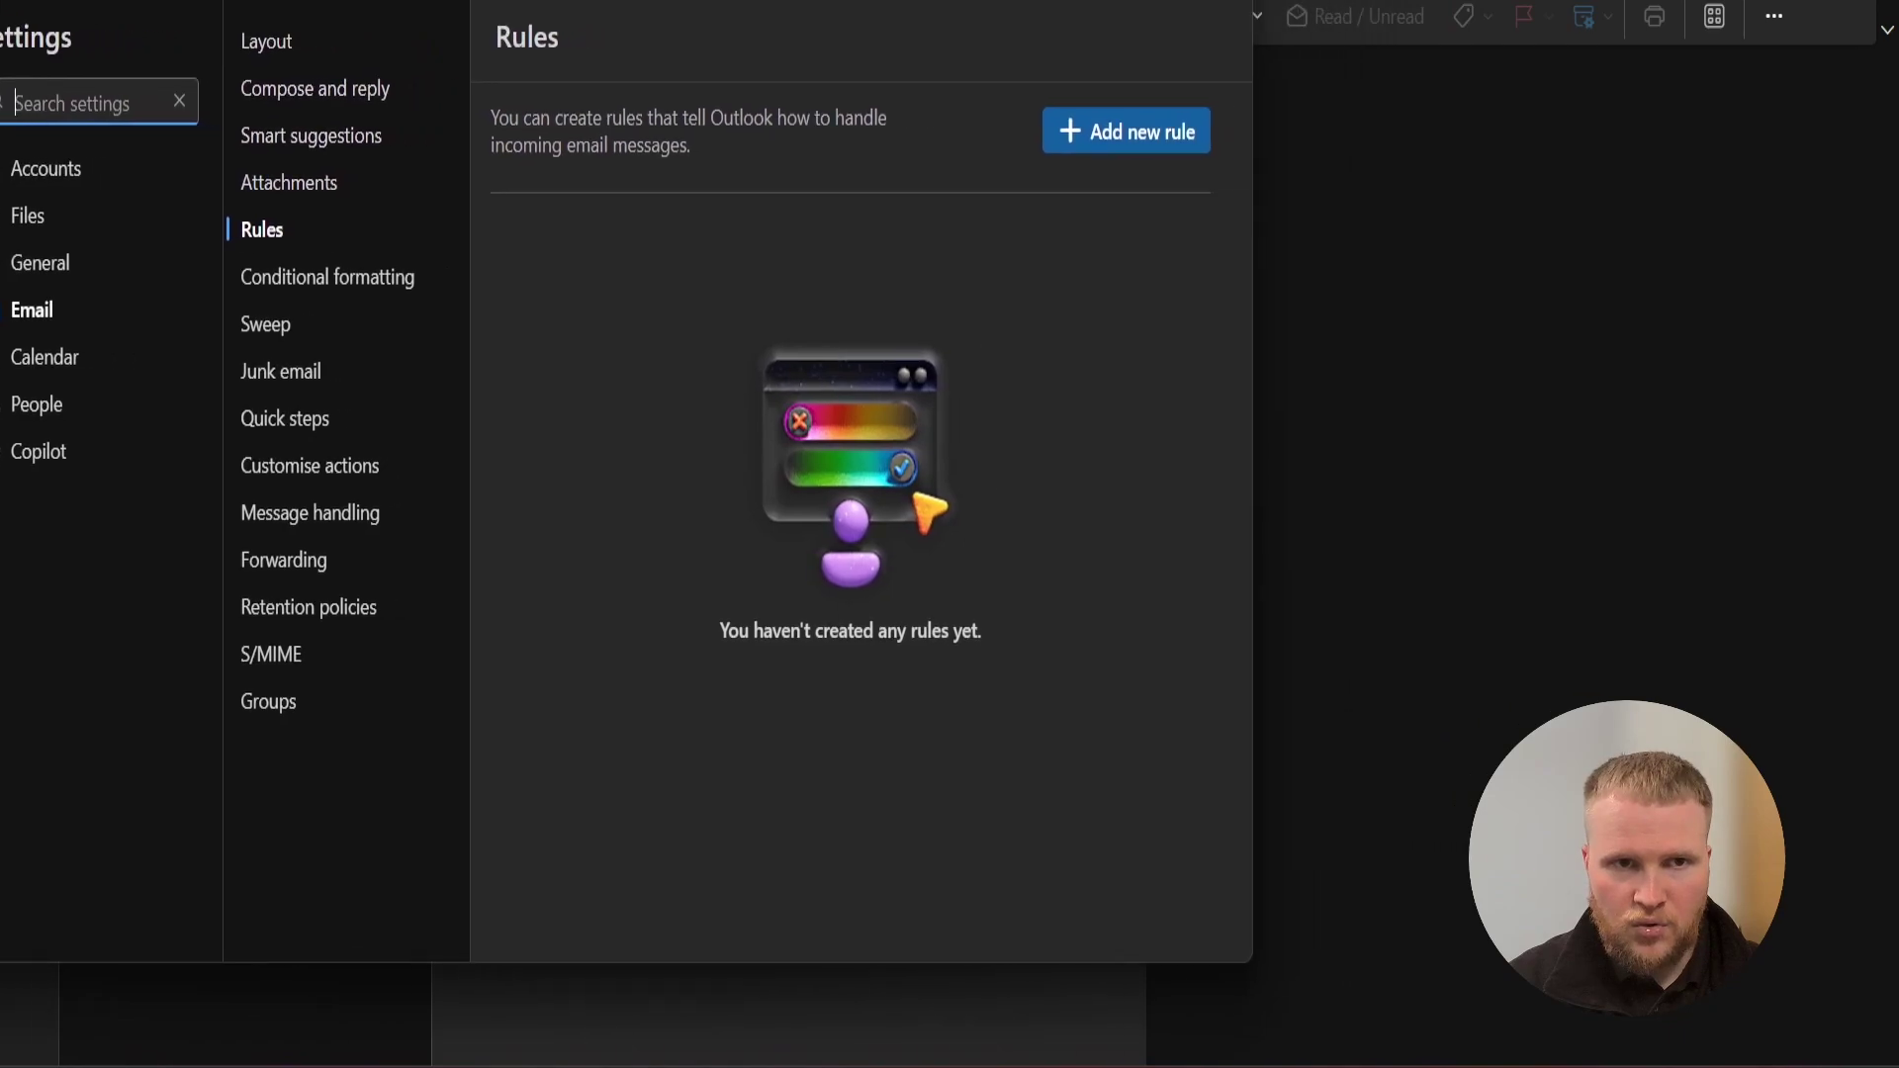
pyautogui.click(325, 373)
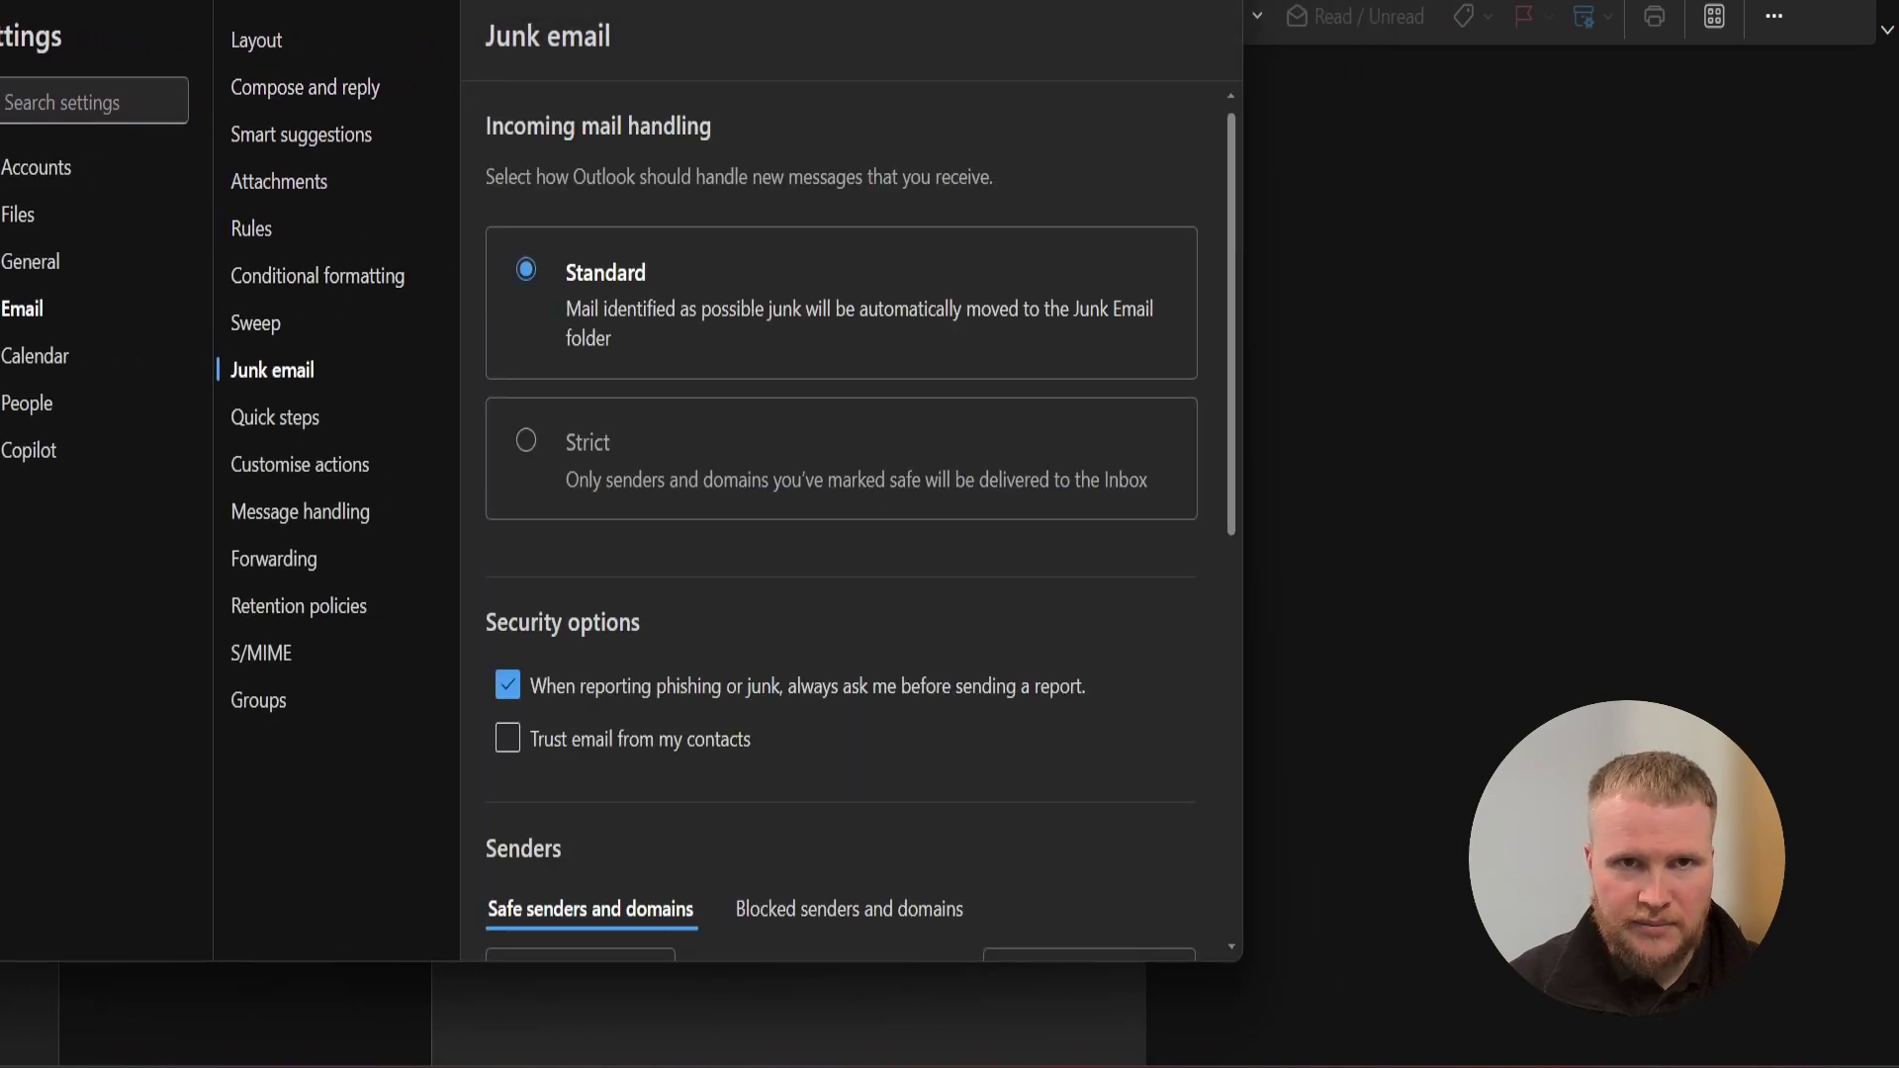
pyautogui.scroll(-1, 917, 567)
pyautogui.scroll(-2, 831, 609)
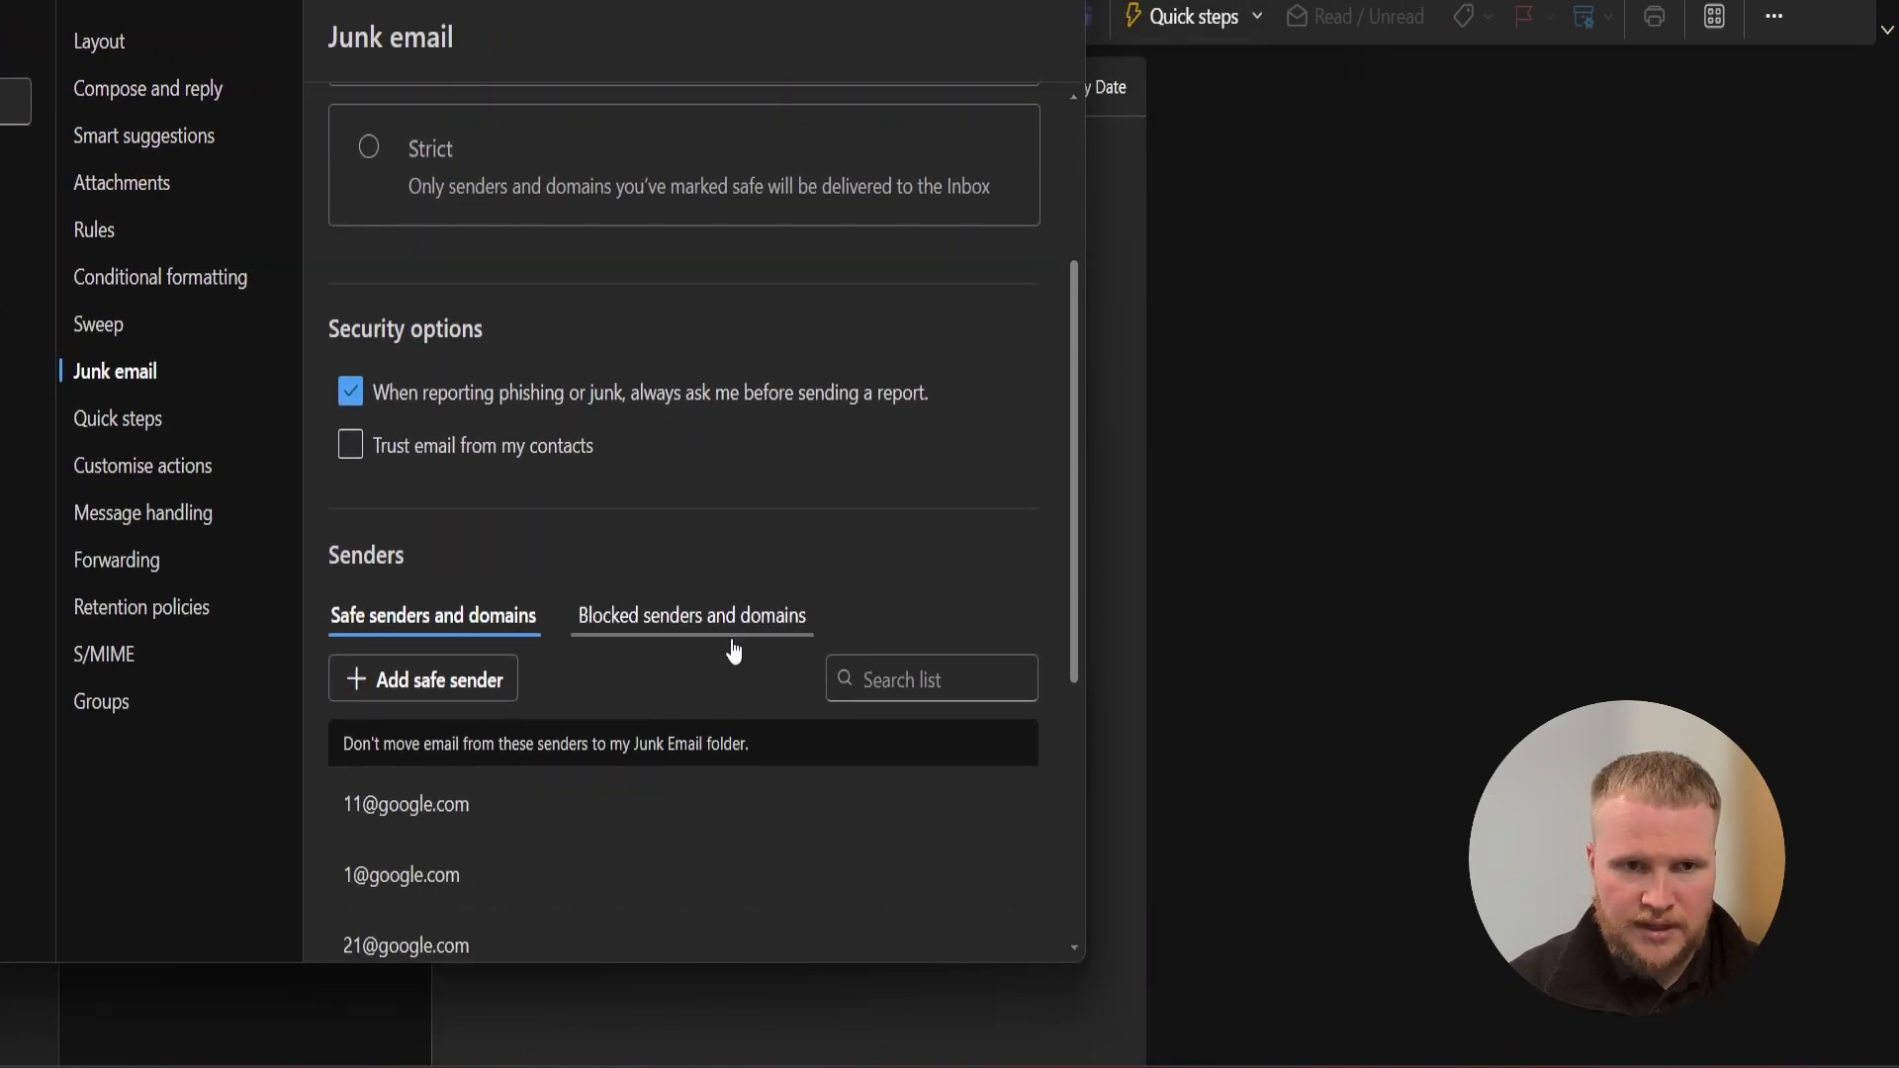
pyautogui.click(482, 685)
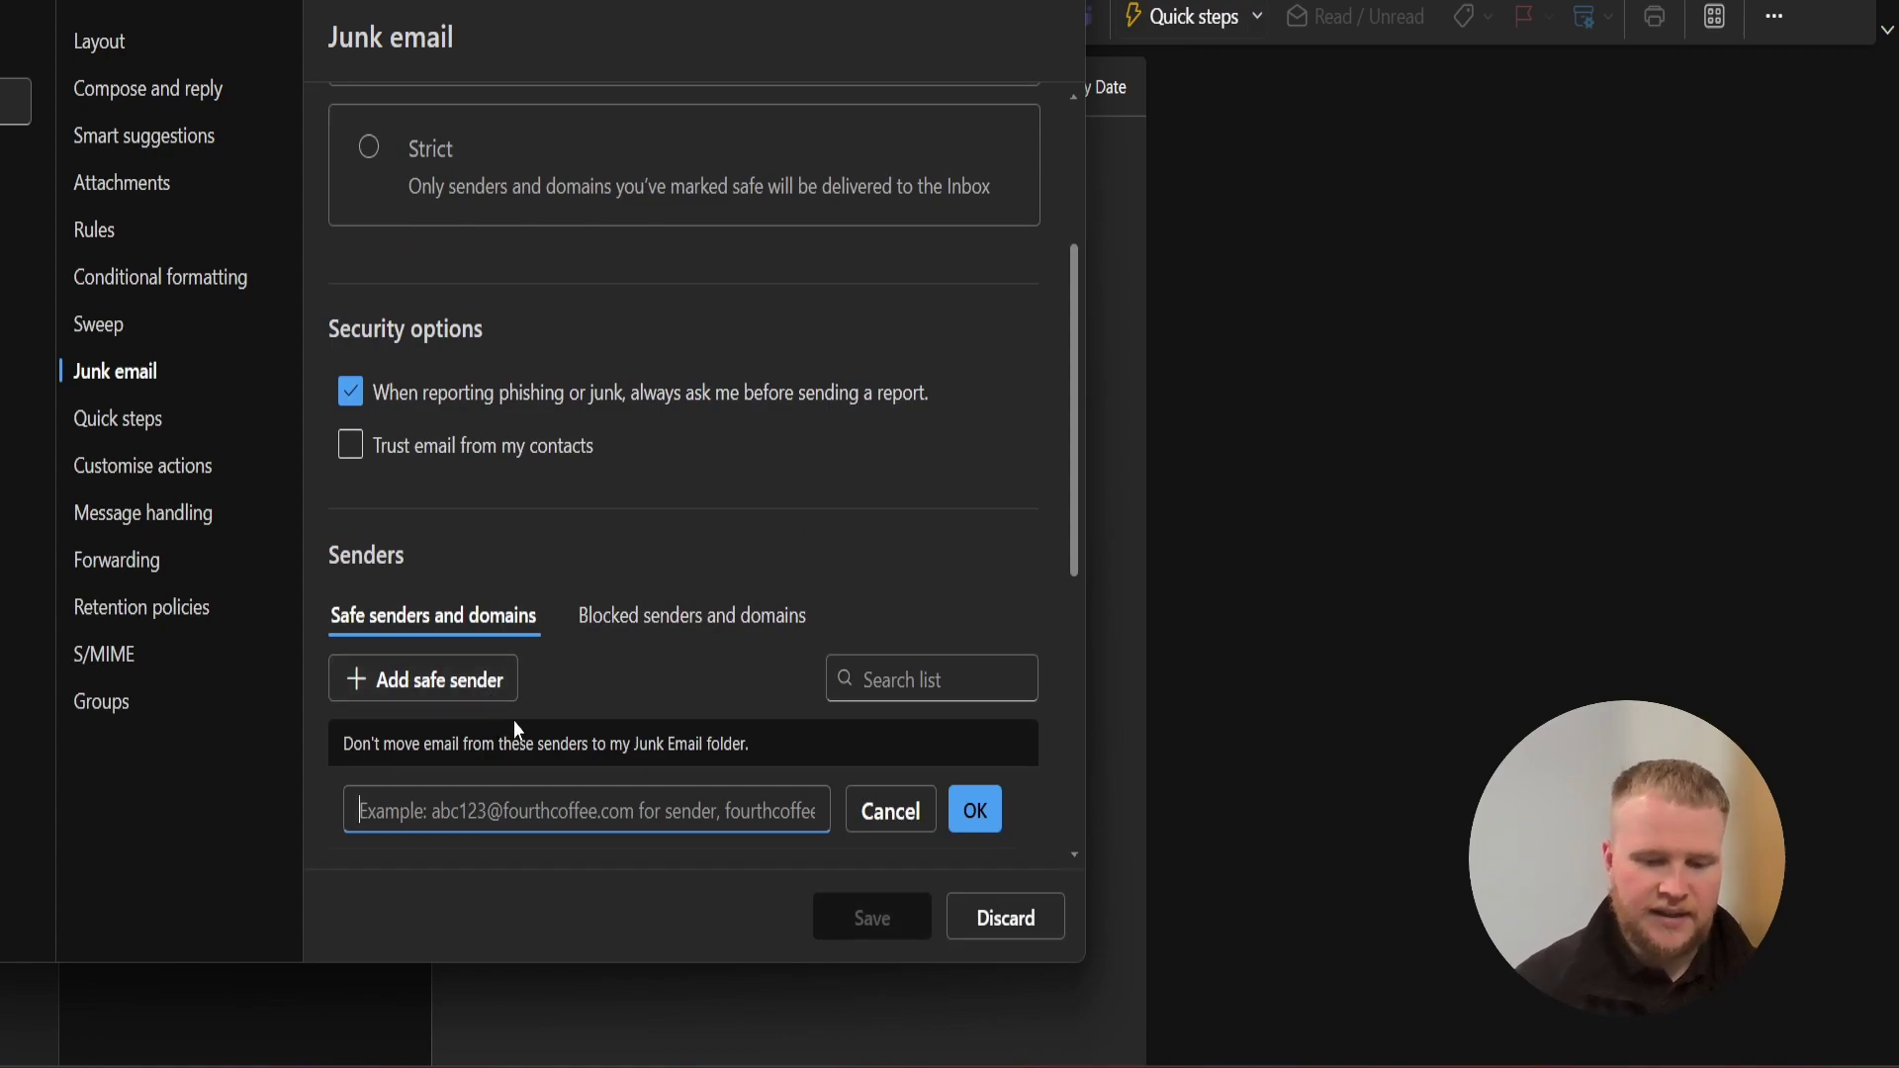
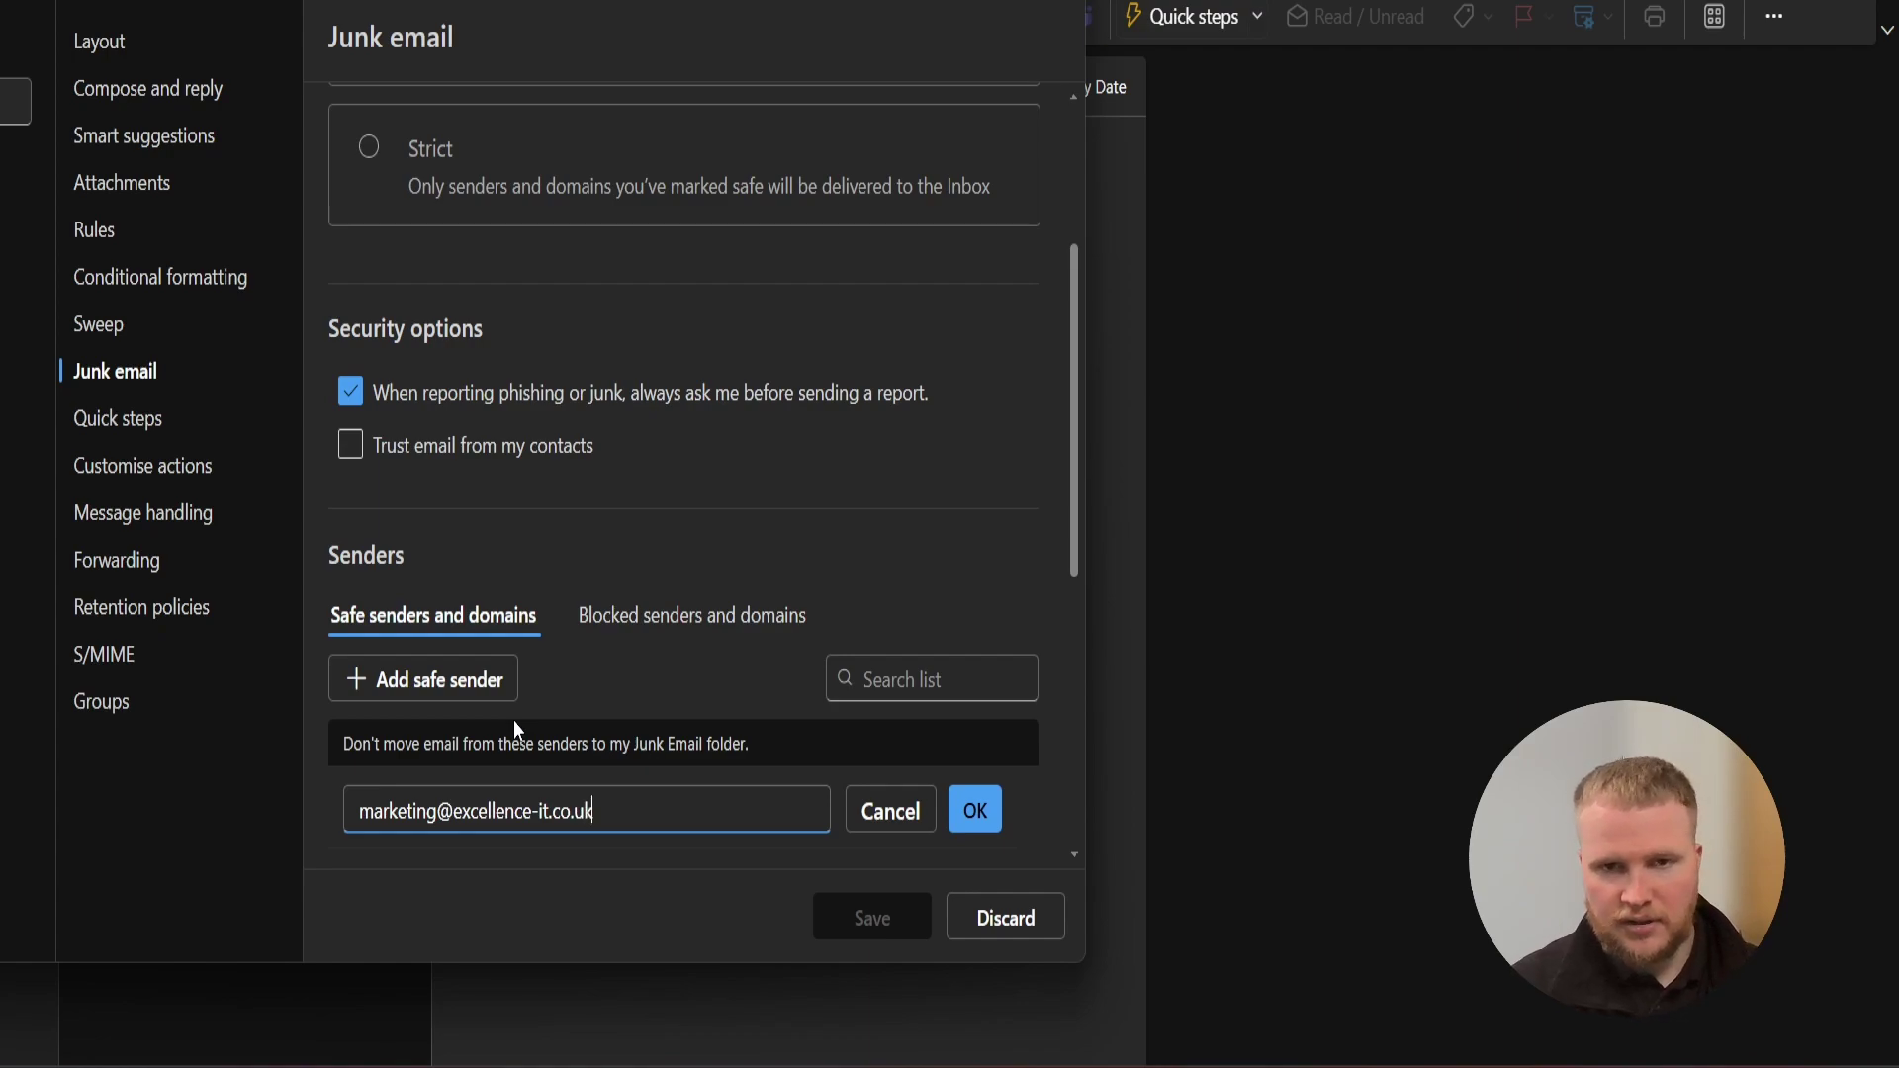
pyautogui.click(974, 810)
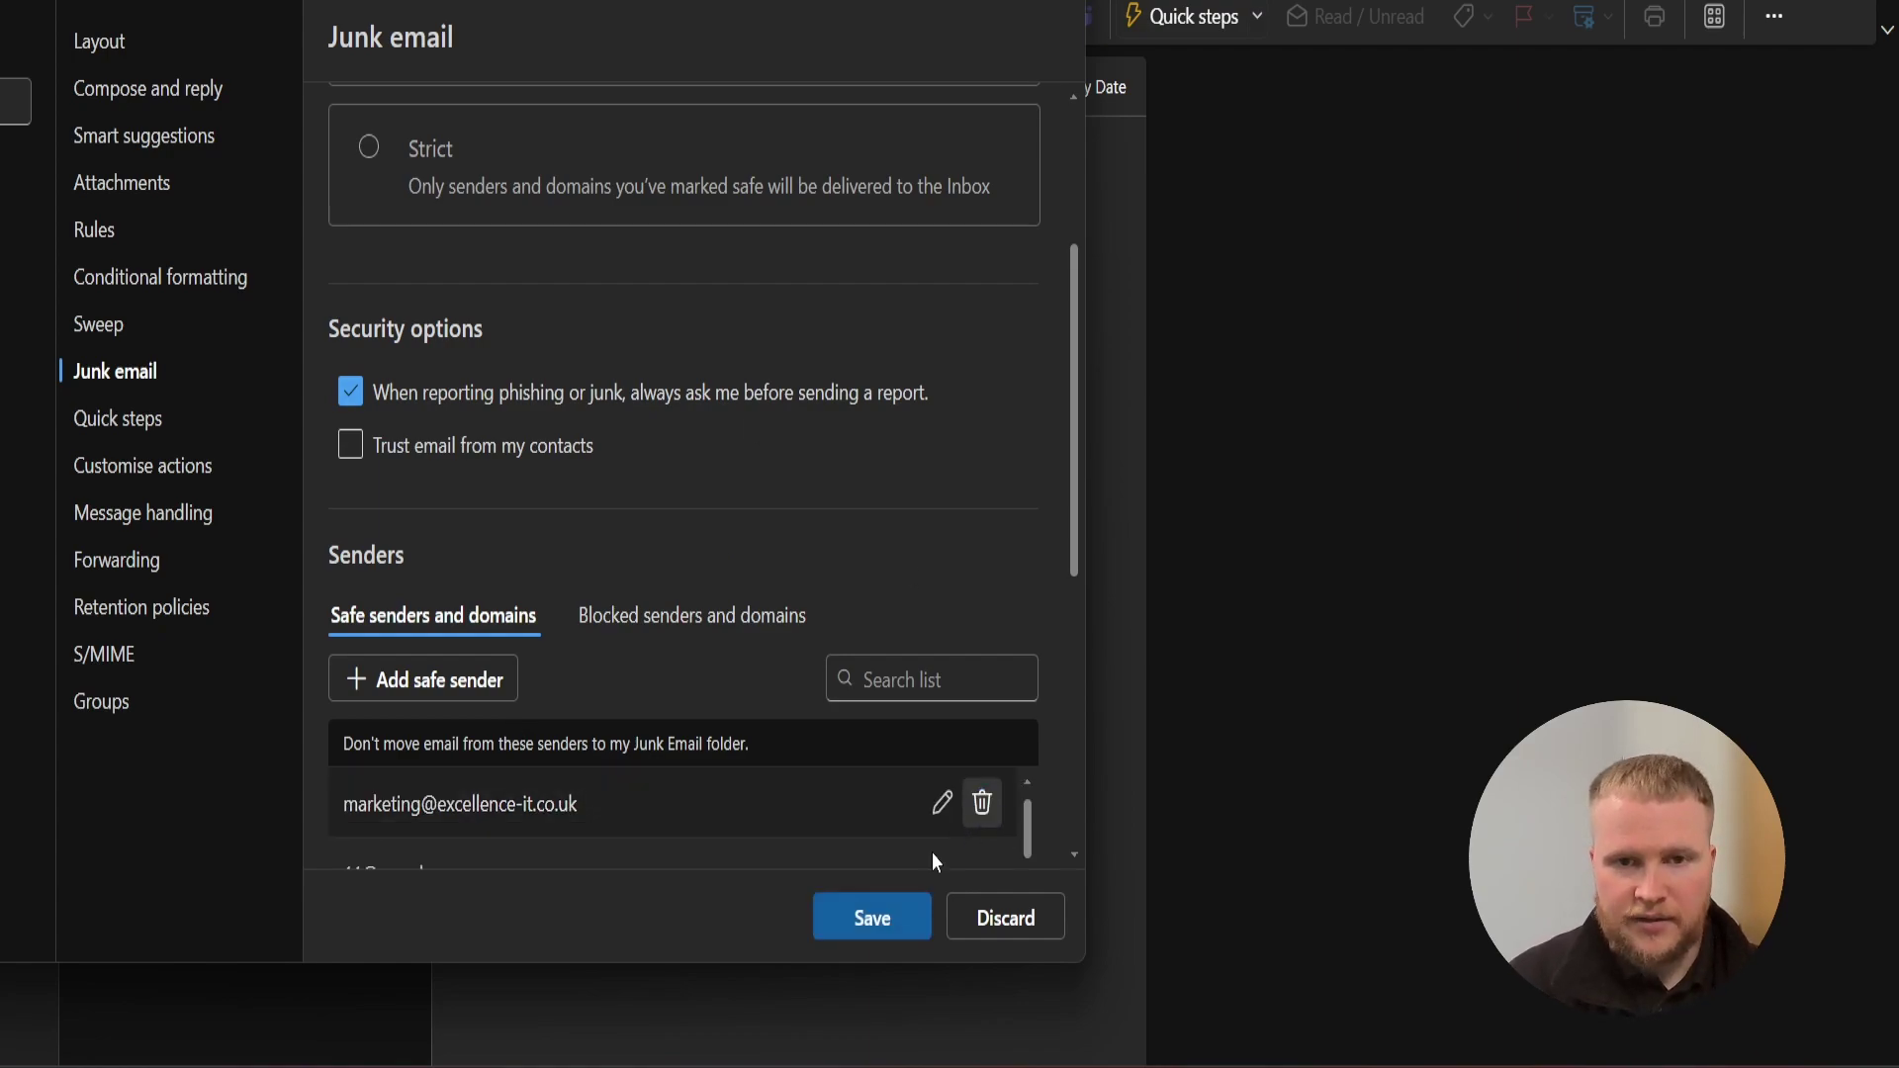
# - Save the safe sender, then open Junk E-mail Options in classic Outlook
pyautogui.click(871, 918)
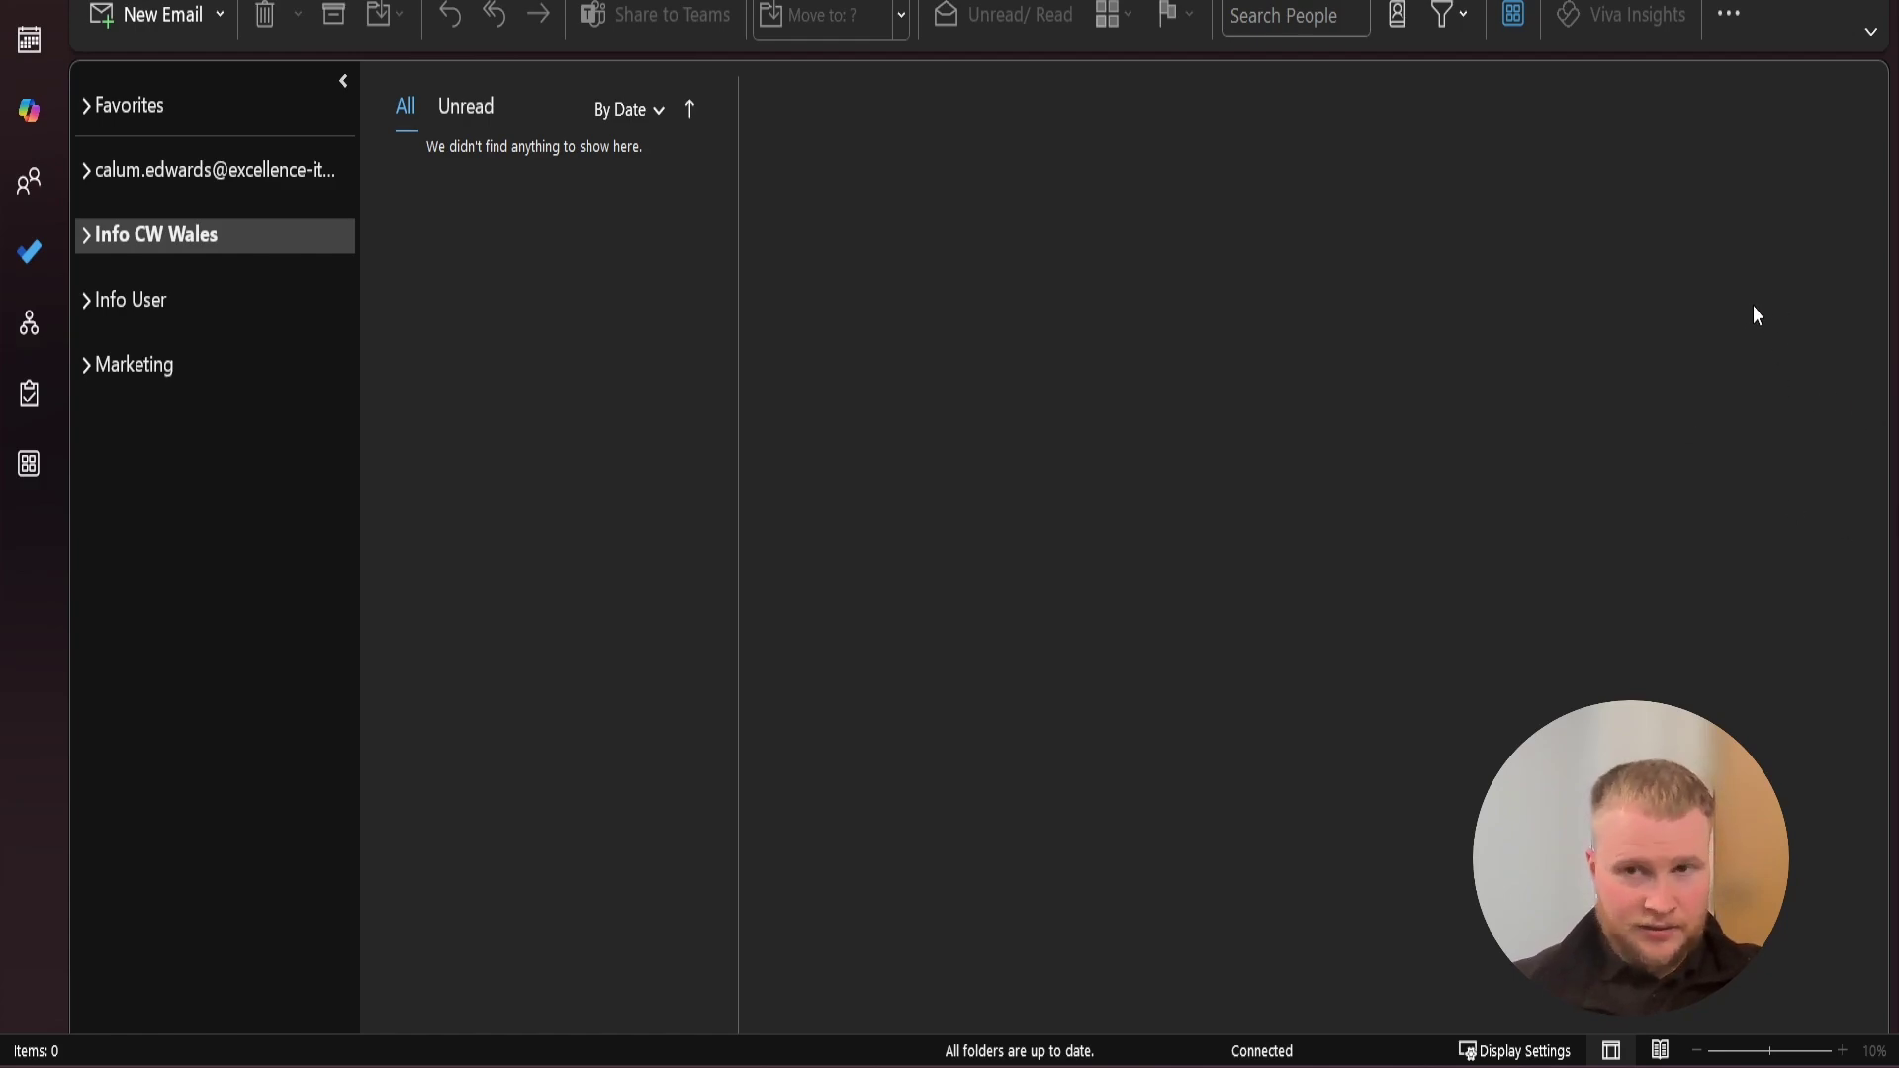
pyautogui.click(1740, 16)
pyautogui.moveTo(1726, 155)
pyautogui.click(1485, 326)
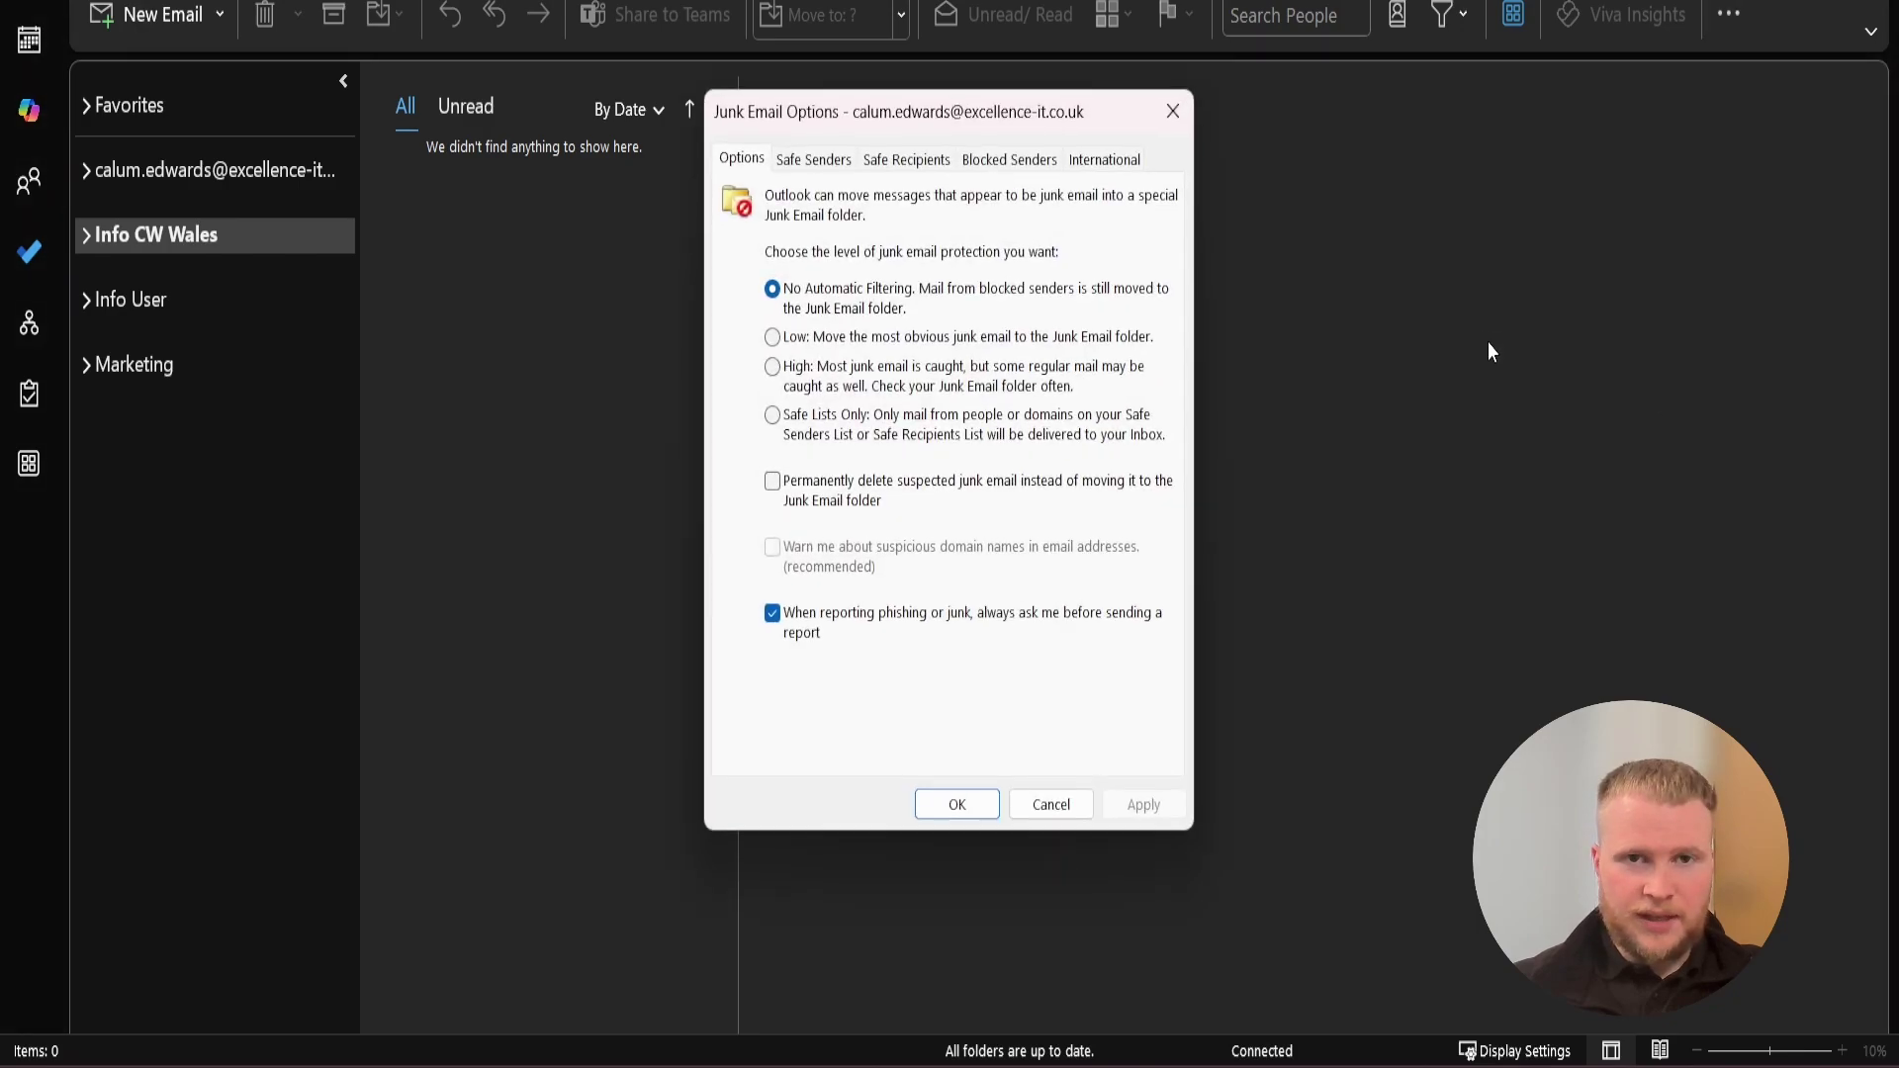
pyautogui.click(814, 159)
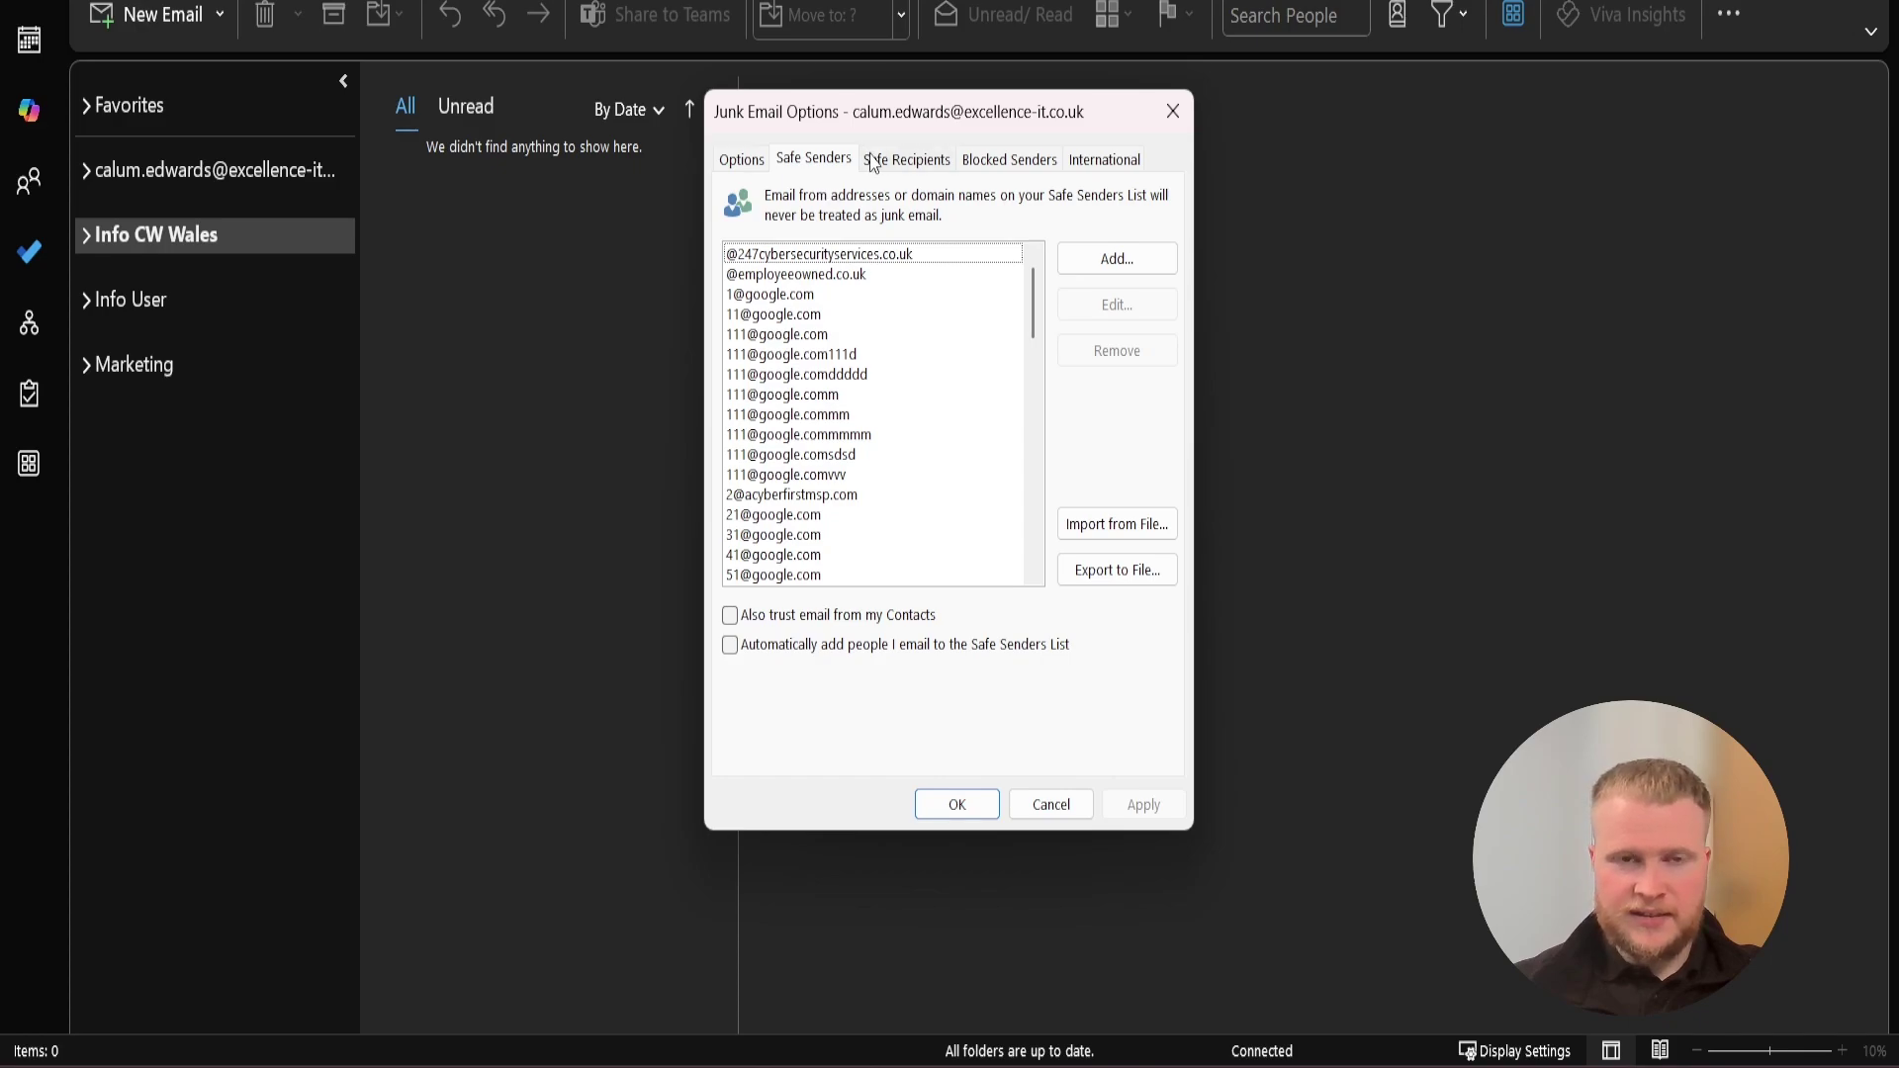
pyautogui.moveTo(876, 415)
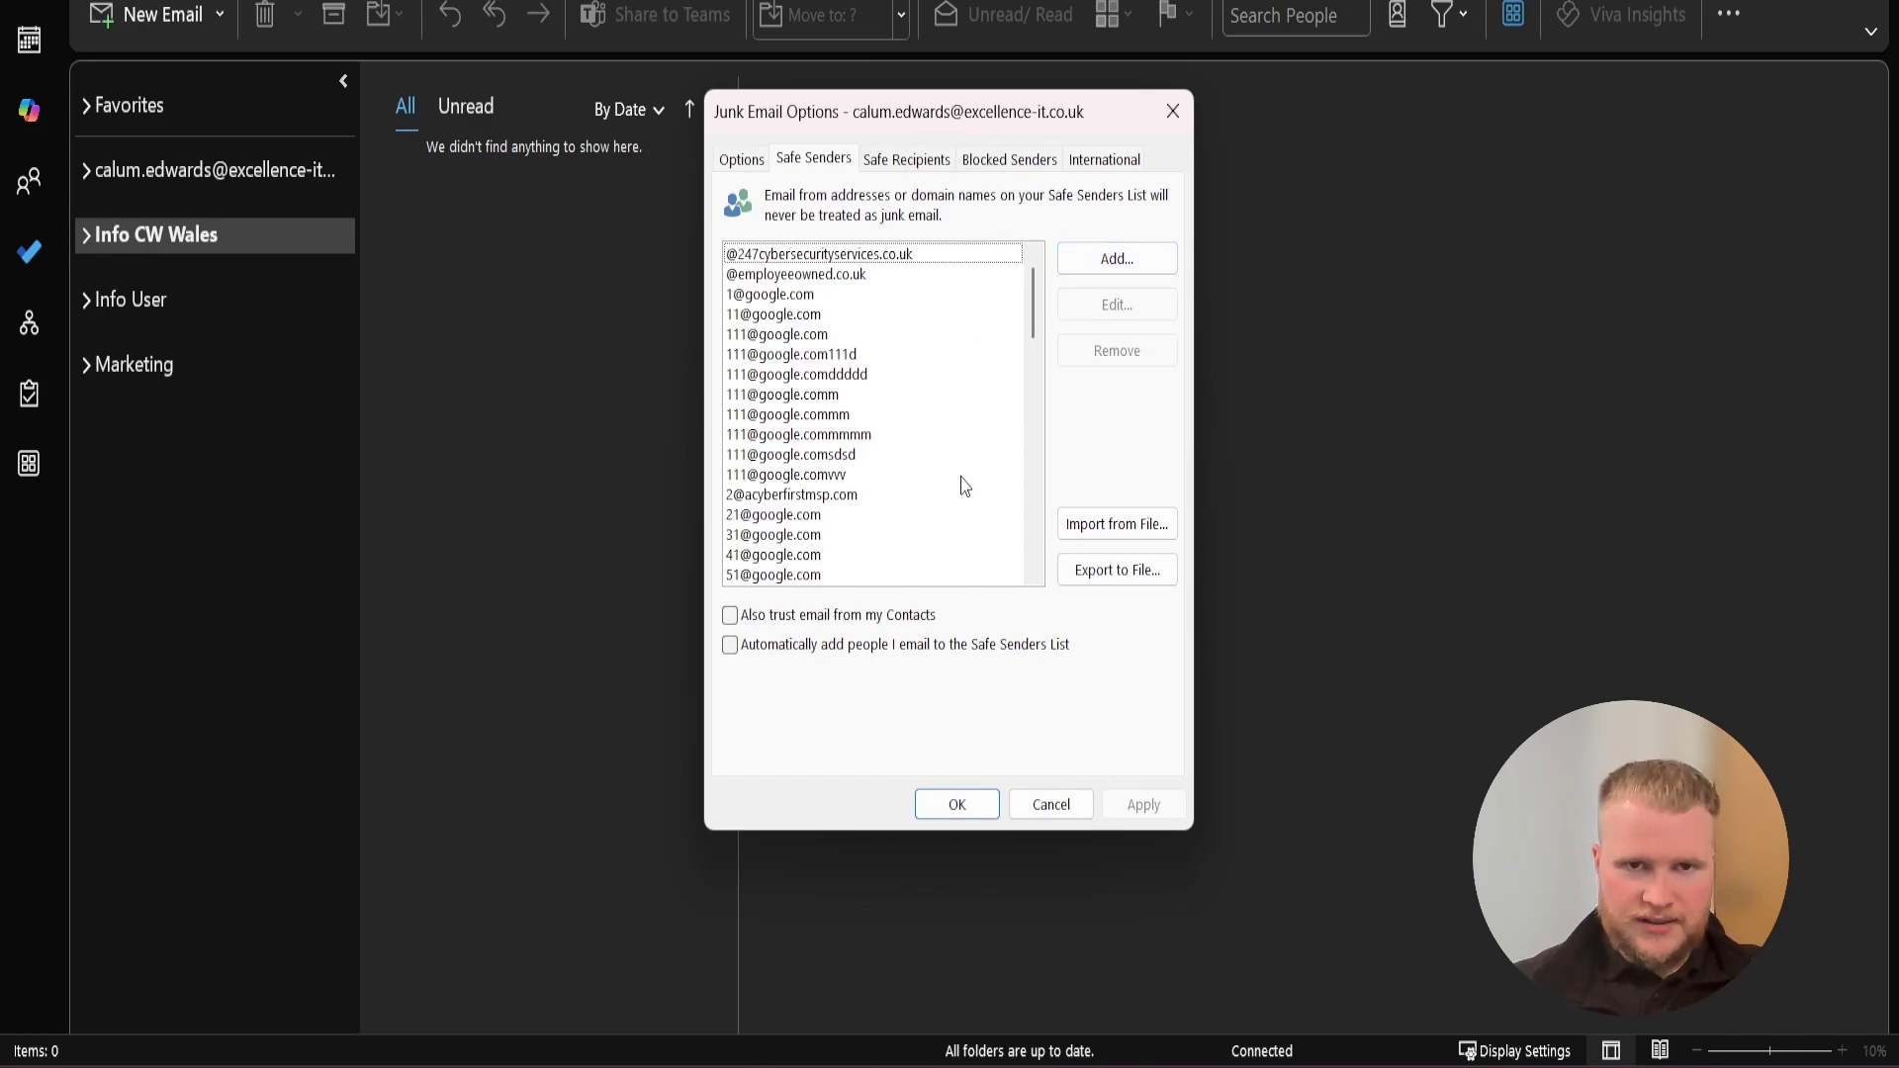
pyautogui.click(1081, 271)
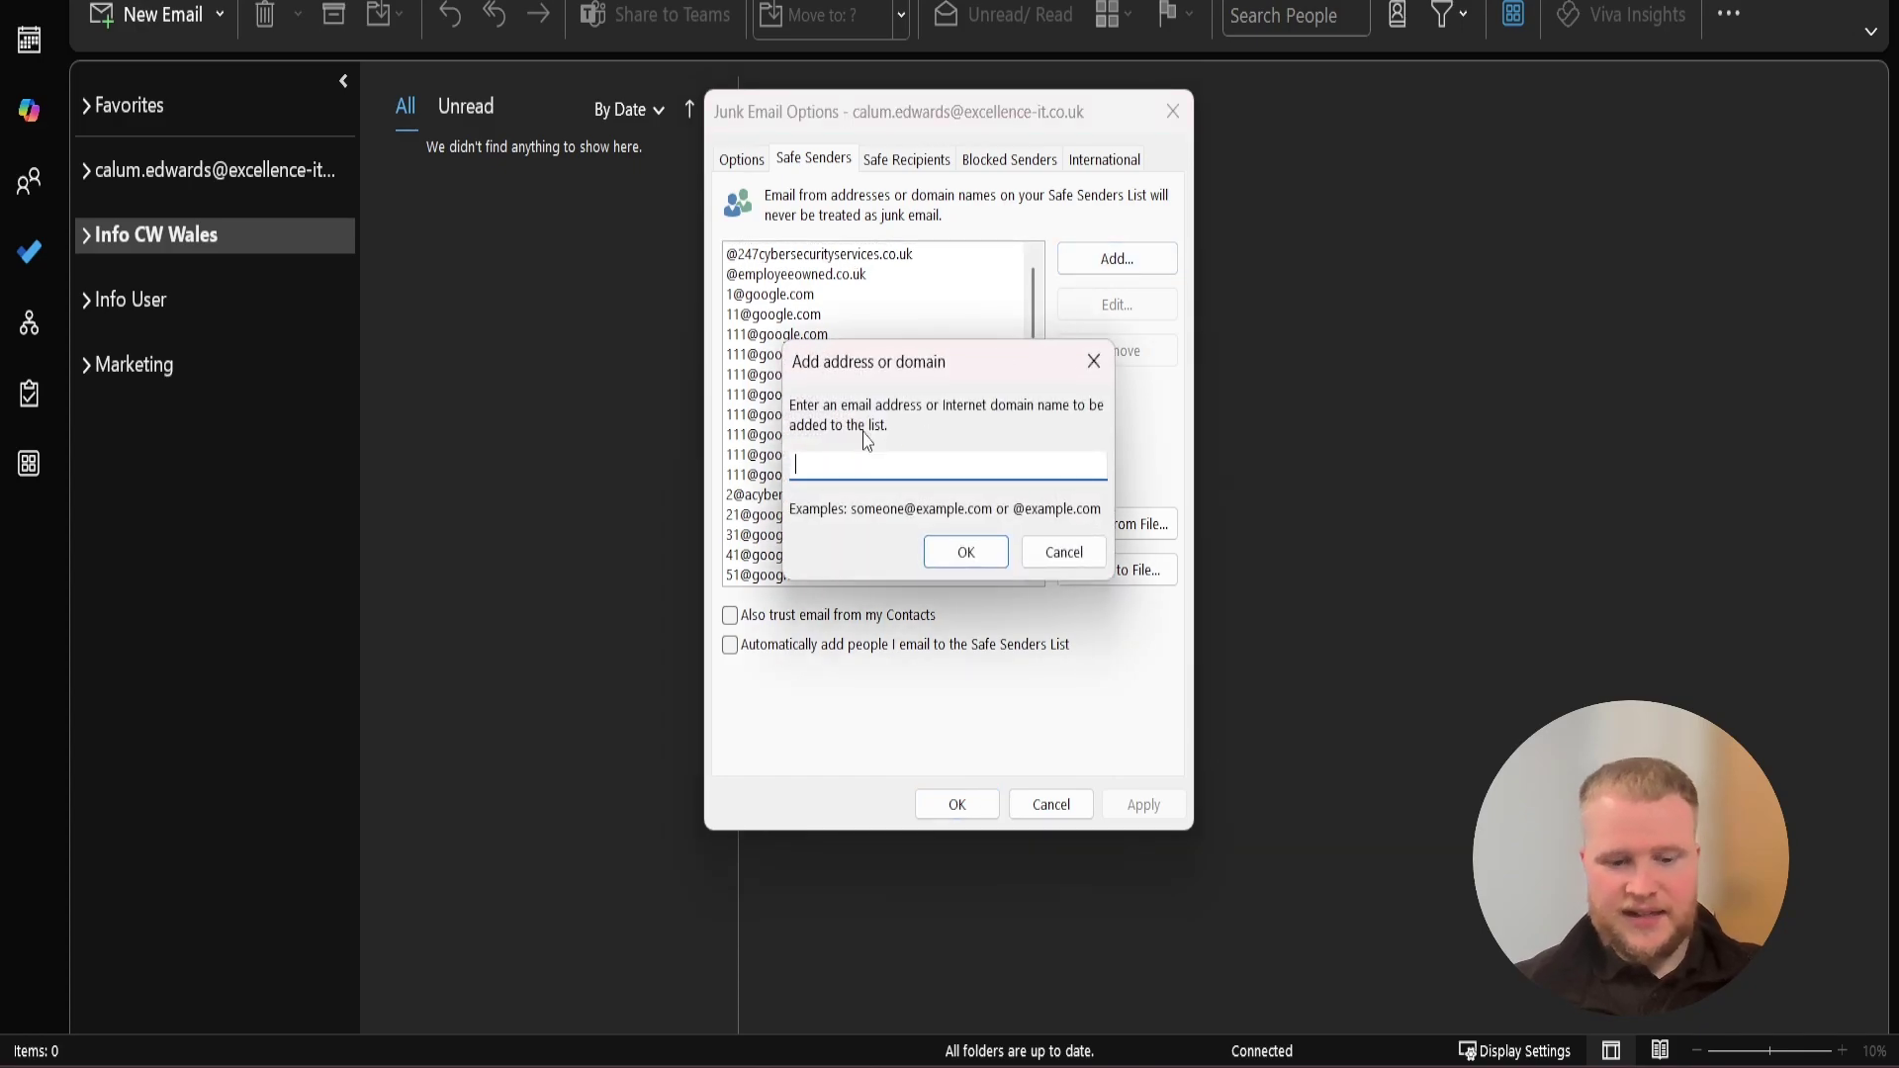
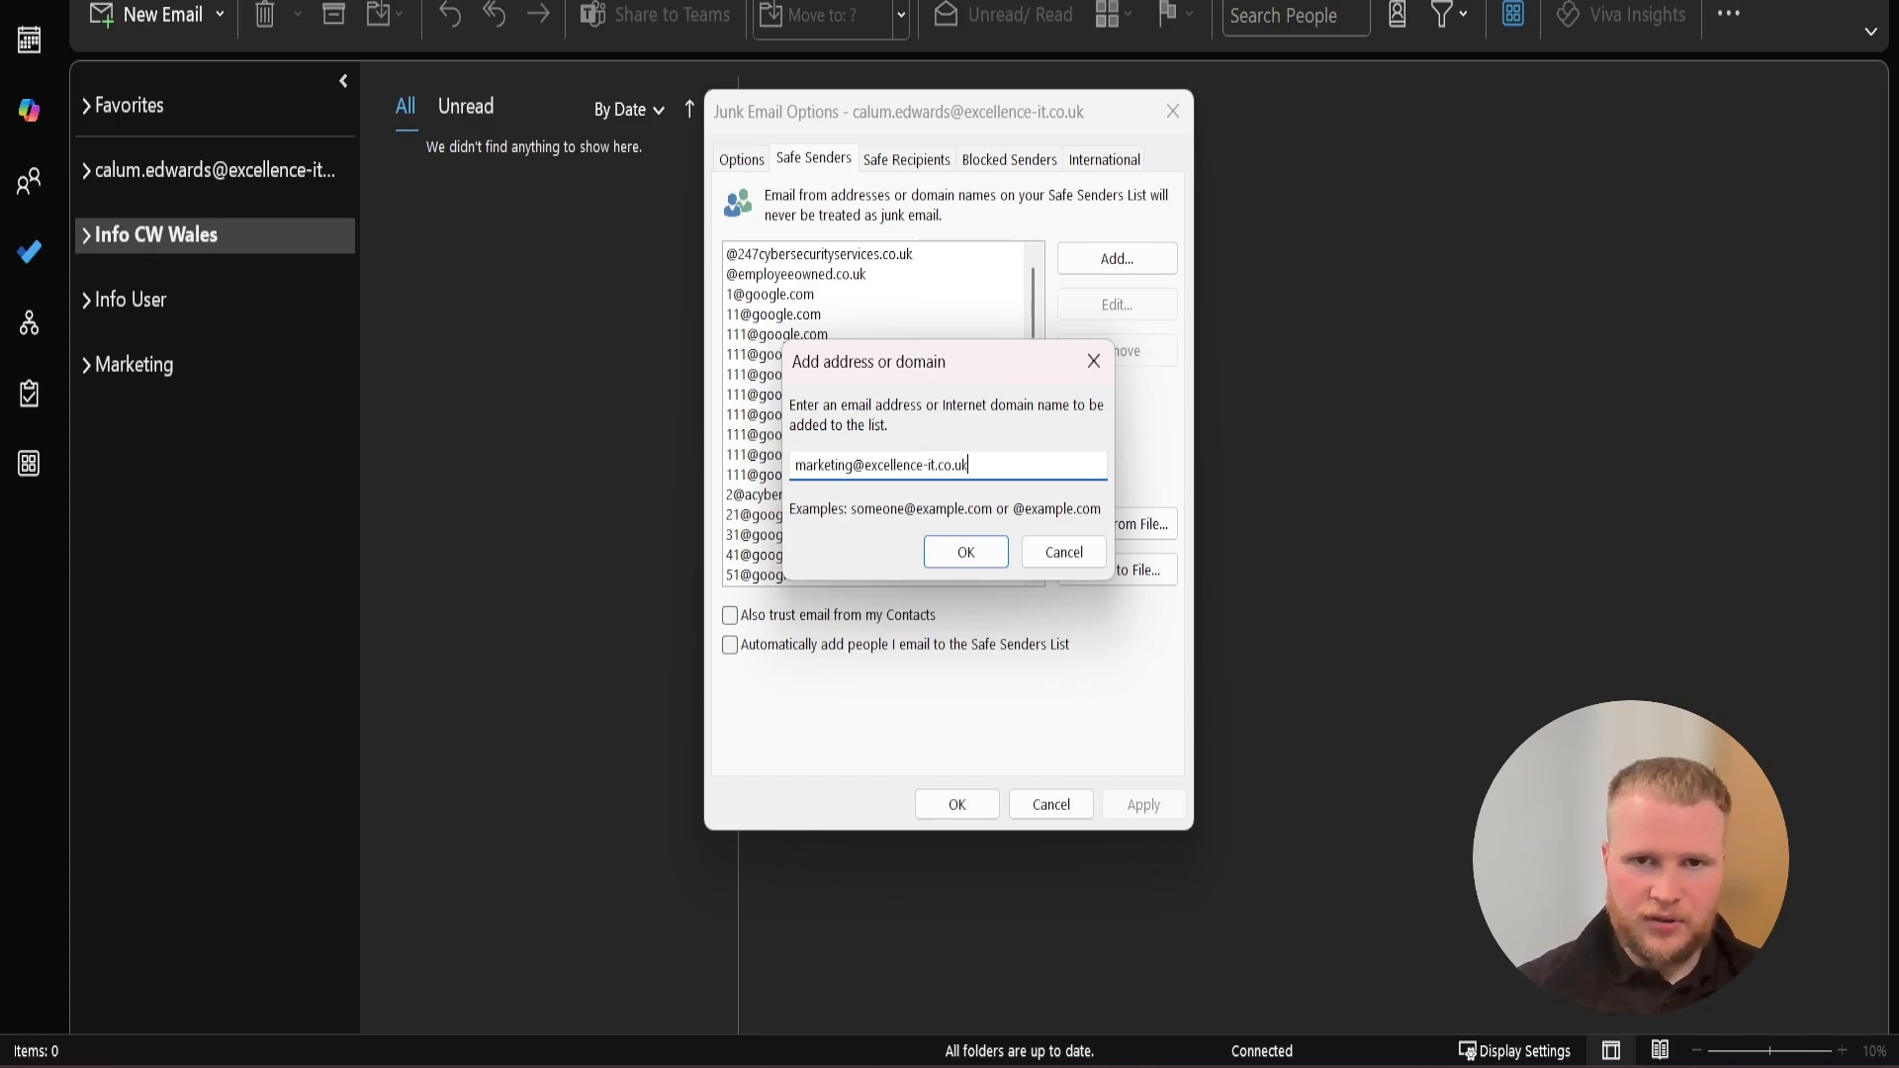
pyautogui.press('Return')
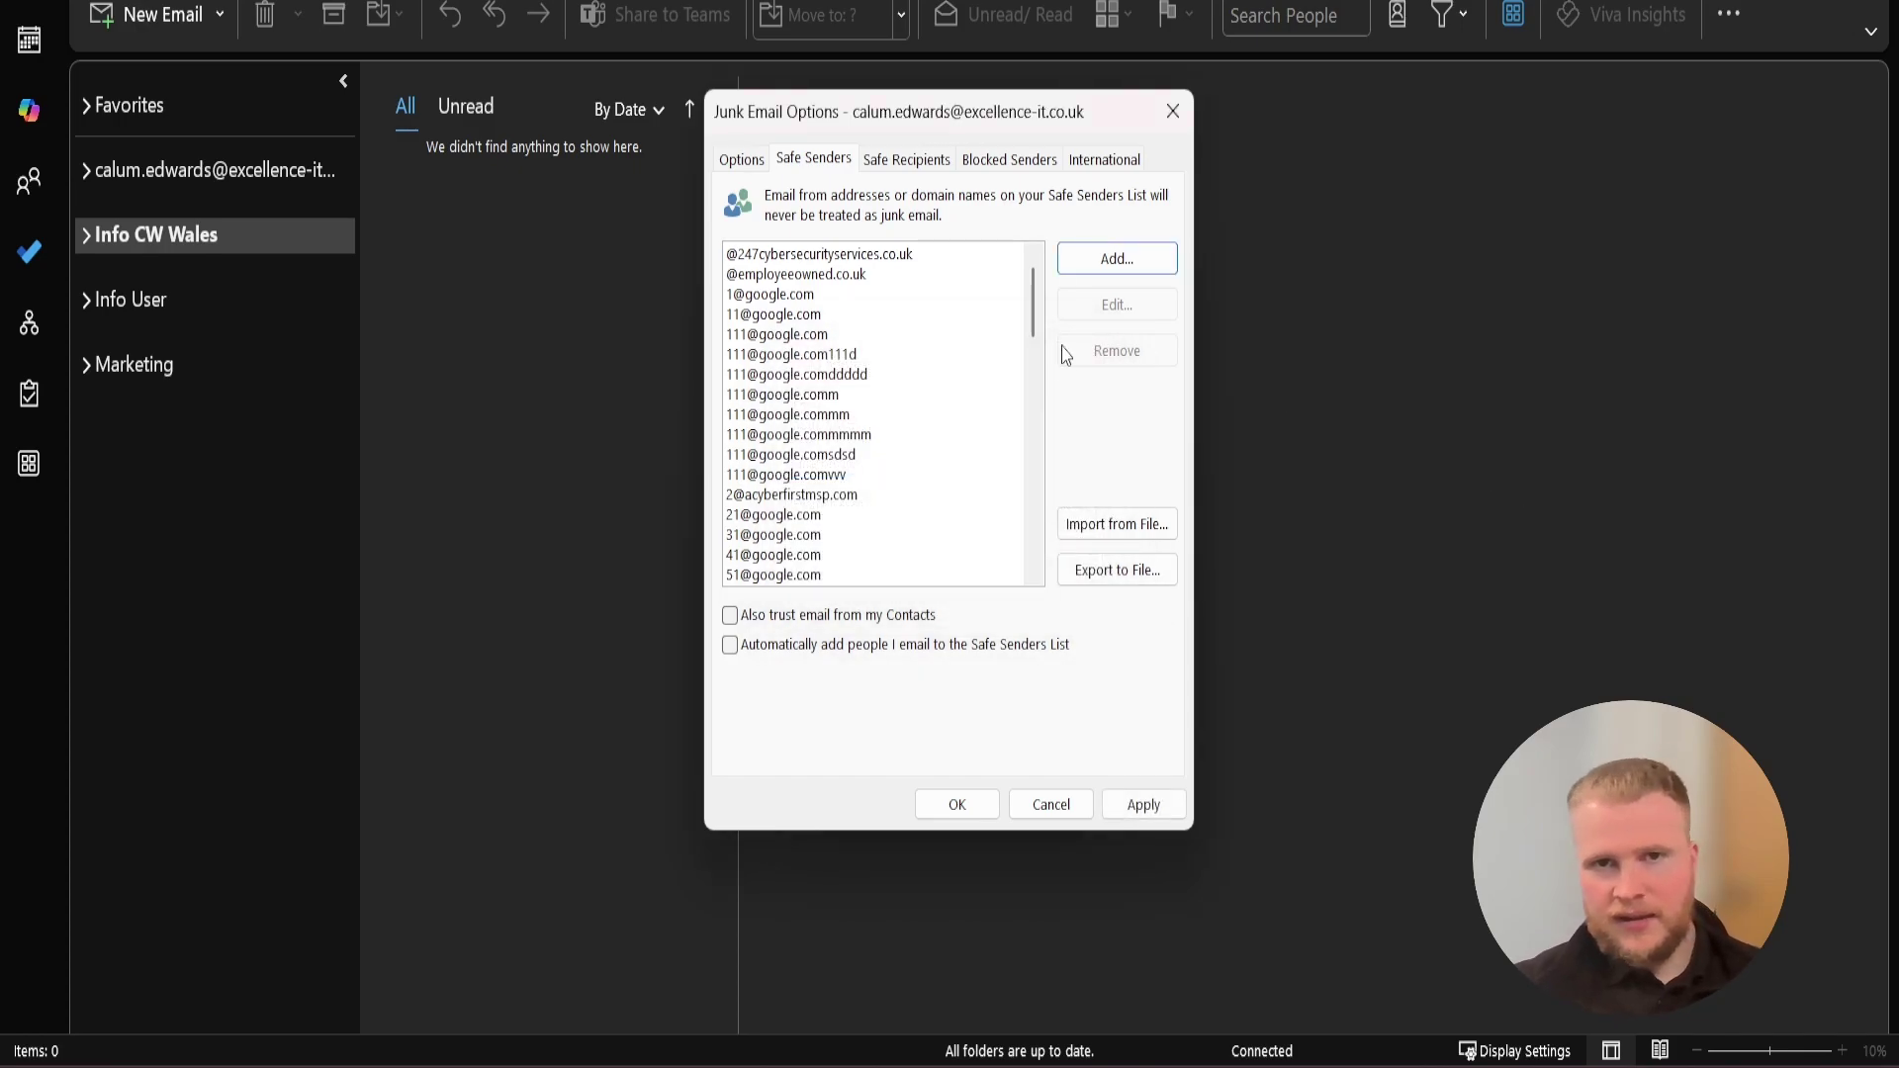
pyautogui.click(1170, 813)
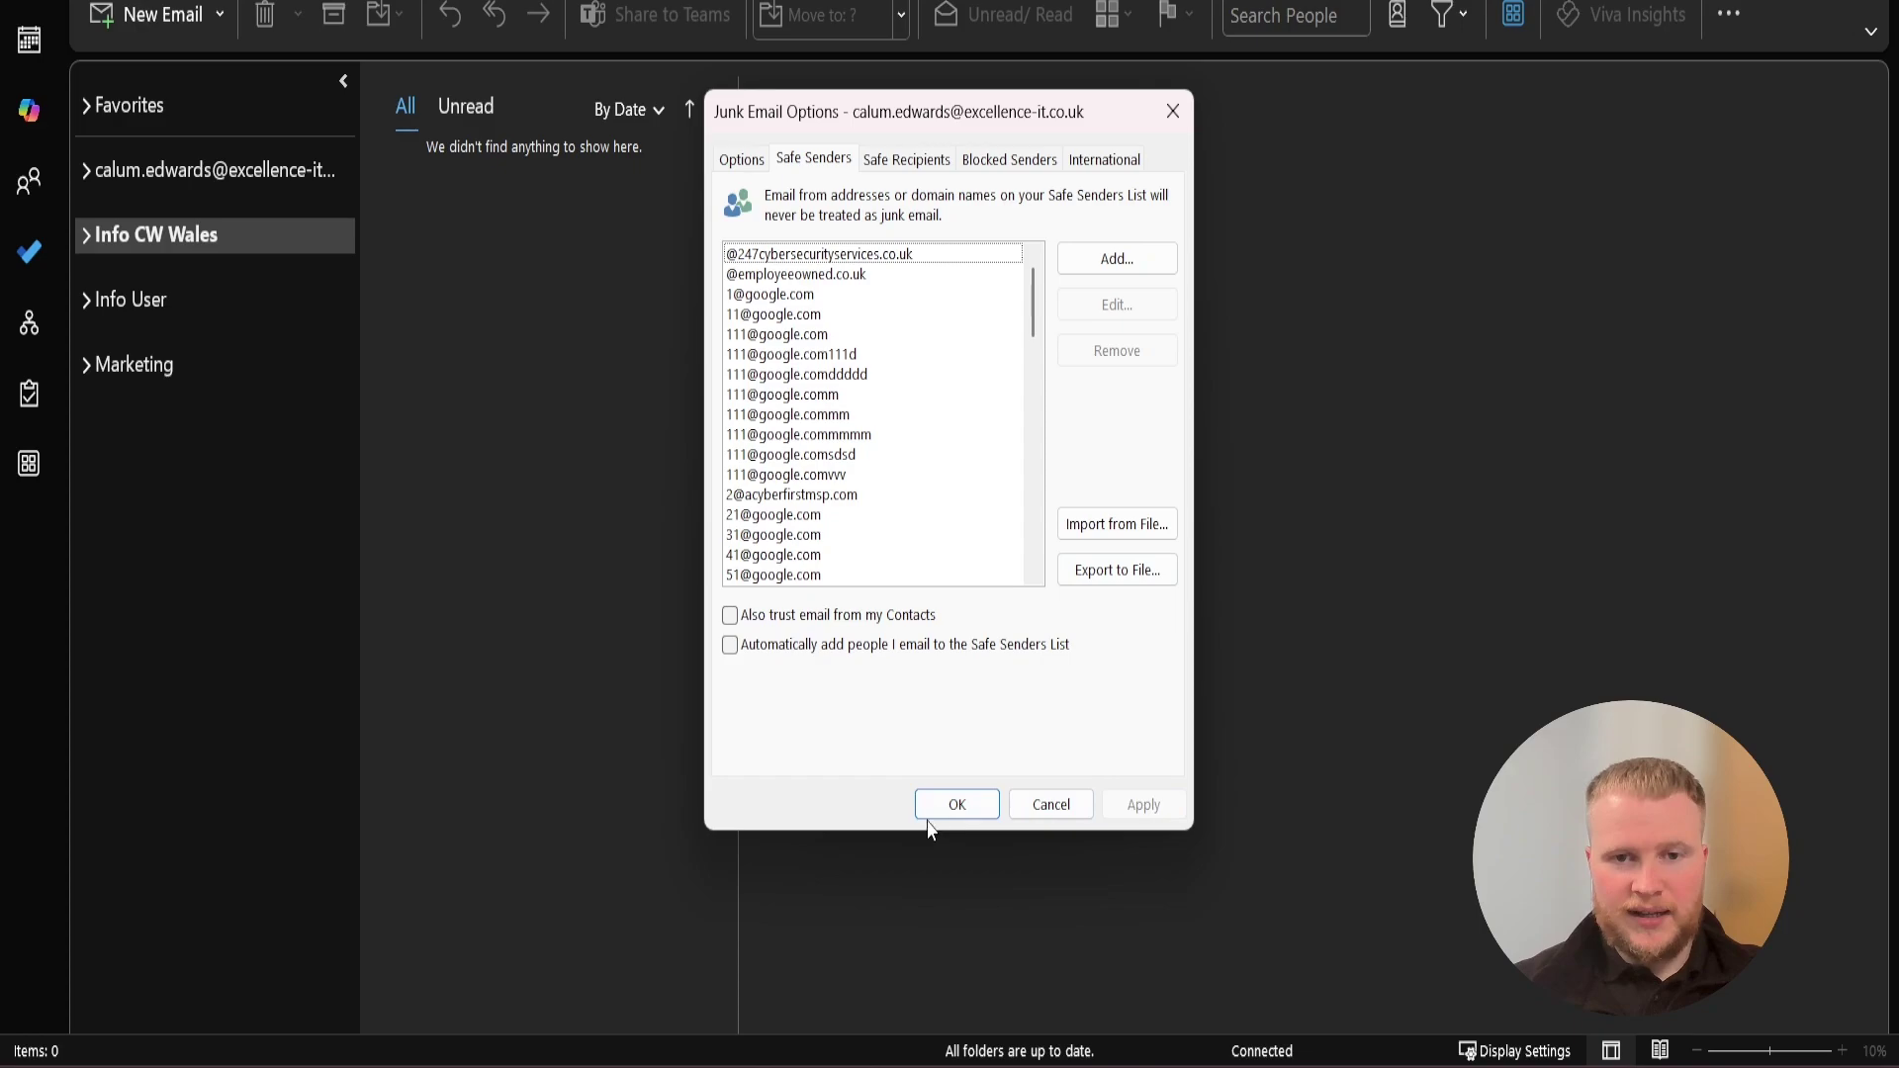